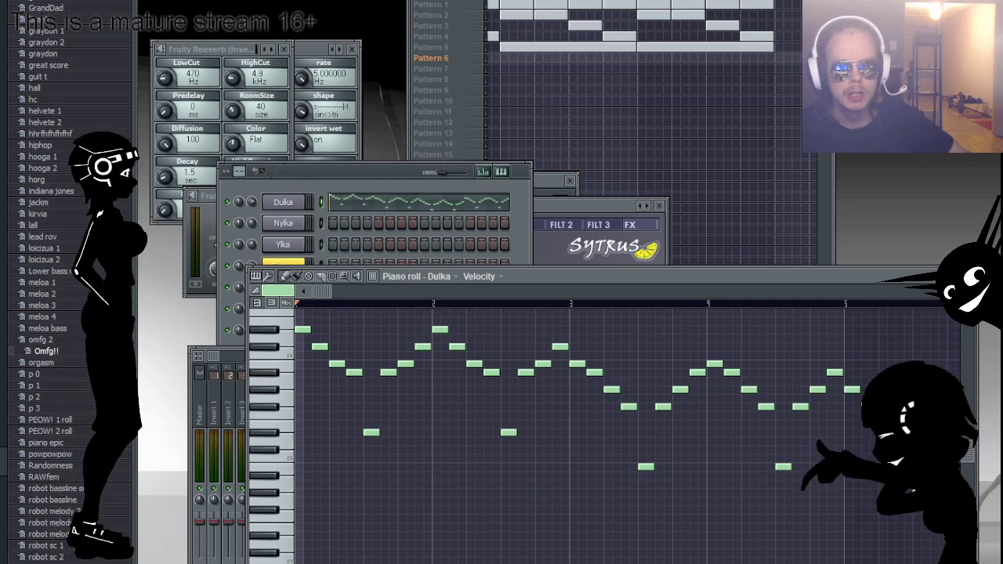
Step: Play the Dulka Sytrus melody from the start in the piano roll
{"action": "key", "text": "space"}
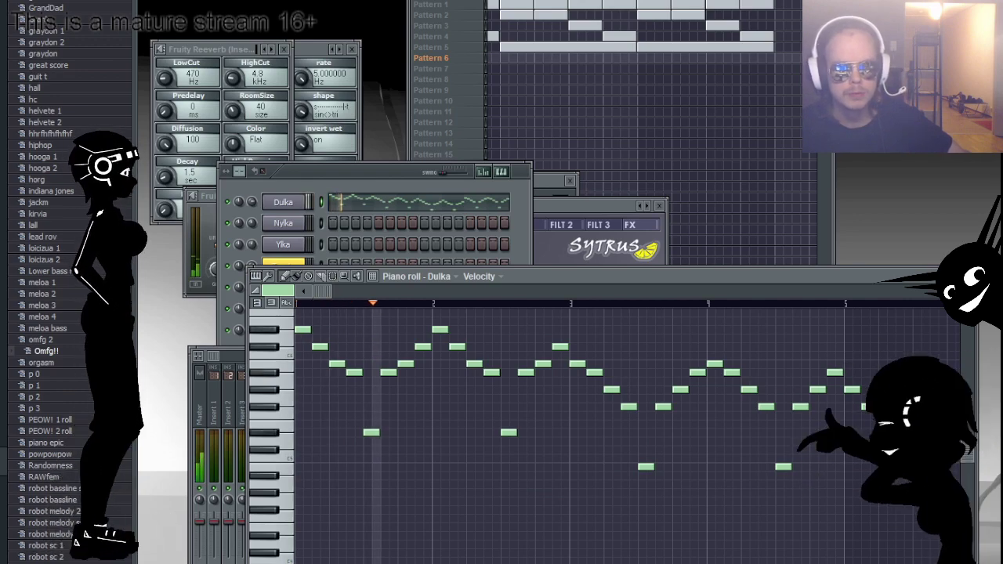